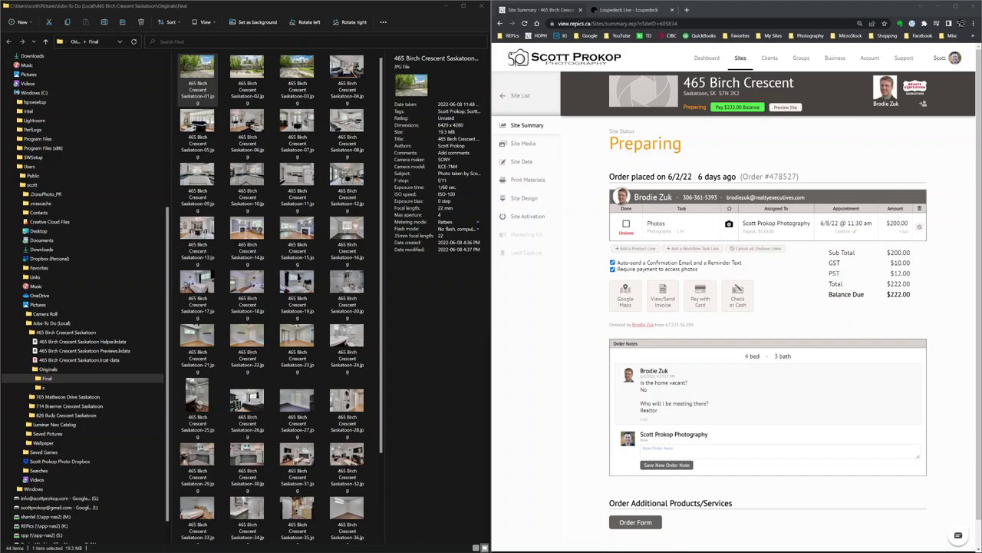
pyautogui.moveTo(686, 81); pyautogui.dragTo(741, 93)
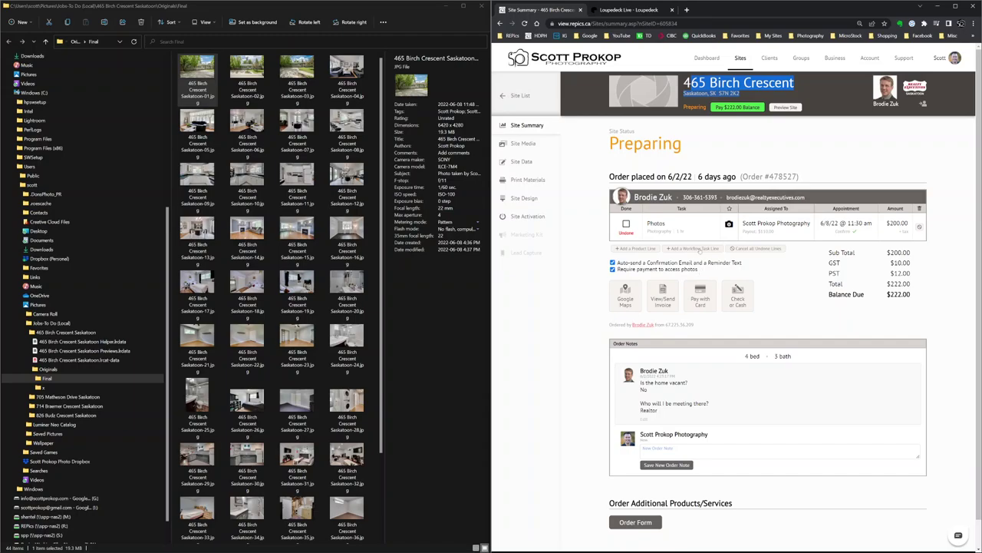
# Drag all 44 photos from the Final folder into the Site Media upload area
pyautogui.click(523, 144)
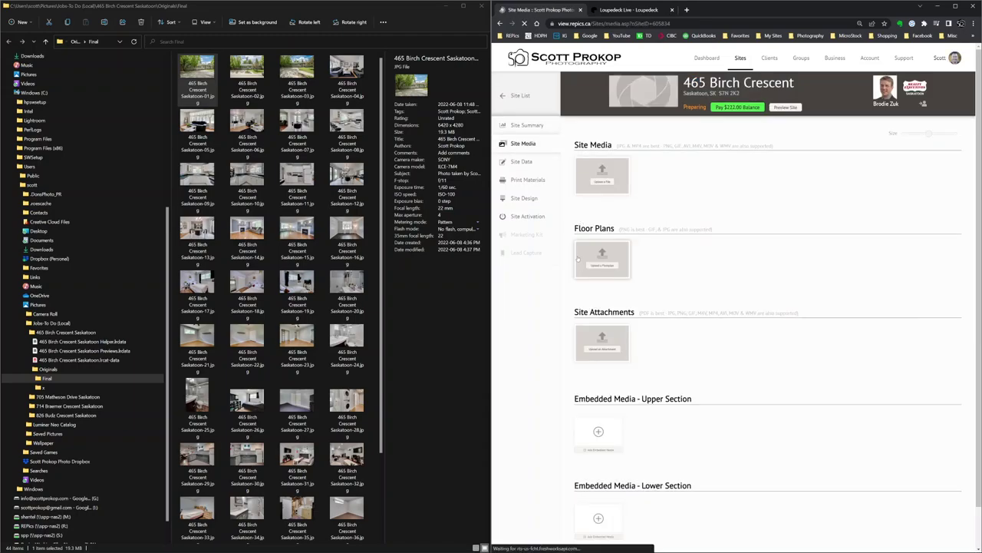
pyautogui.click(197, 77)
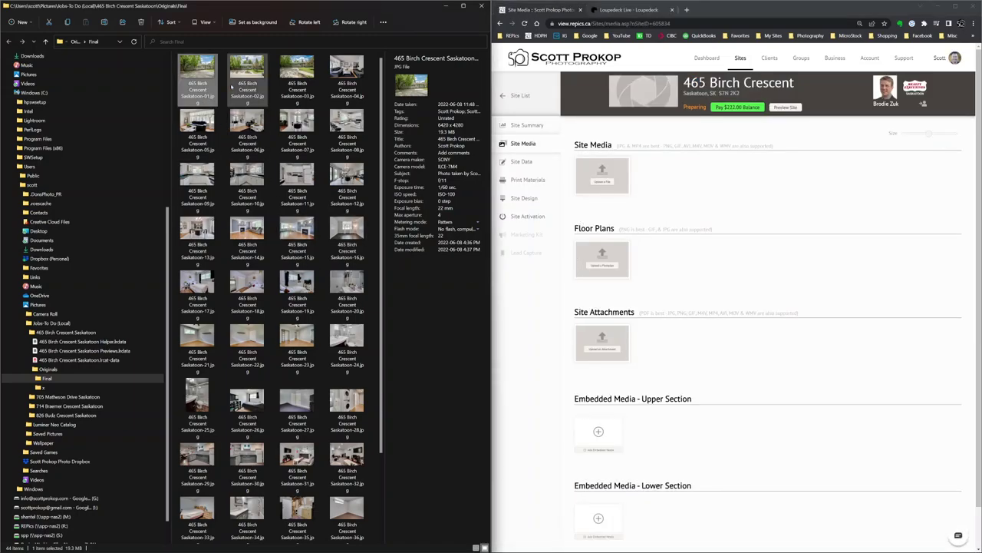
pyautogui.hotkey('ctrl', 'a')
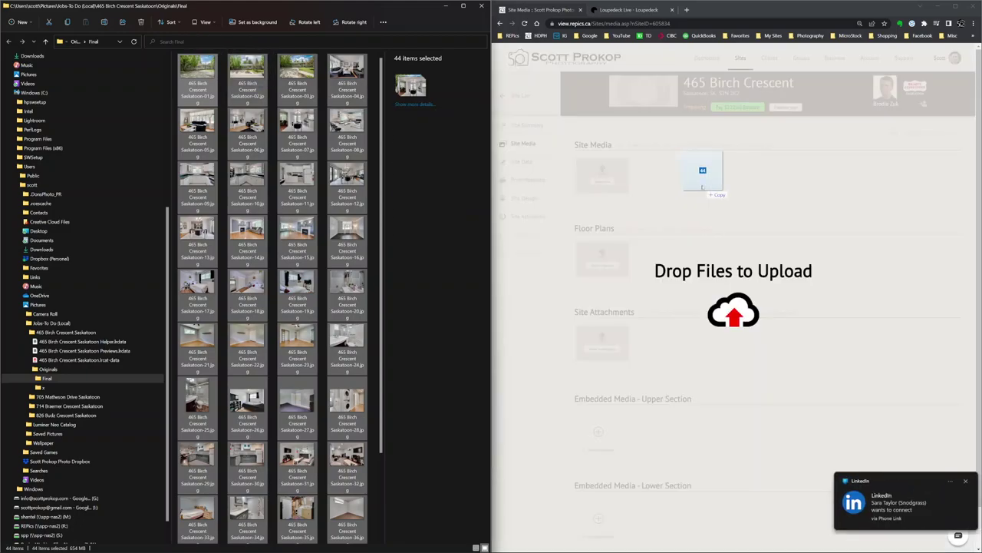
pyautogui.moveTo(197, 77); pyautogui.dragTo(701, 169)
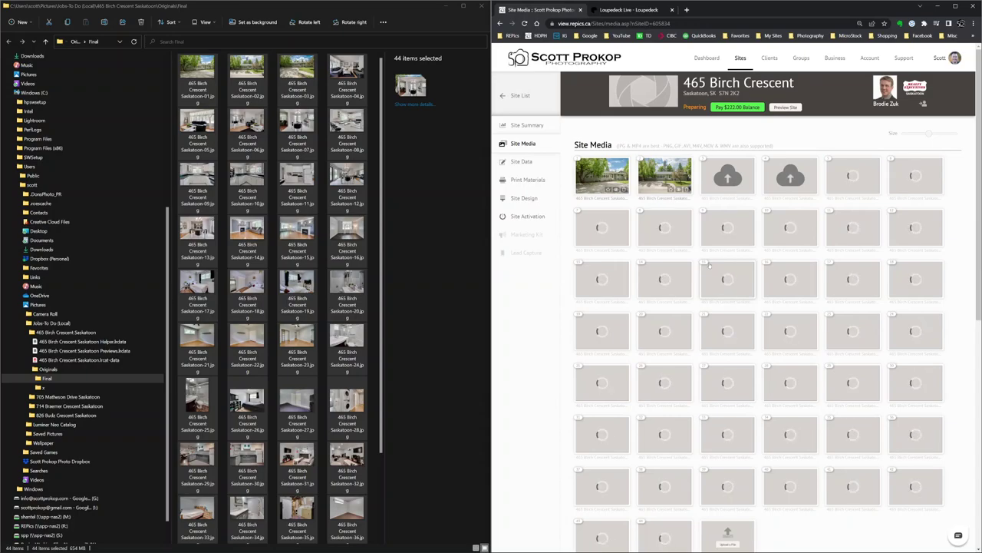
pyautogui.moveTo(602, 176)
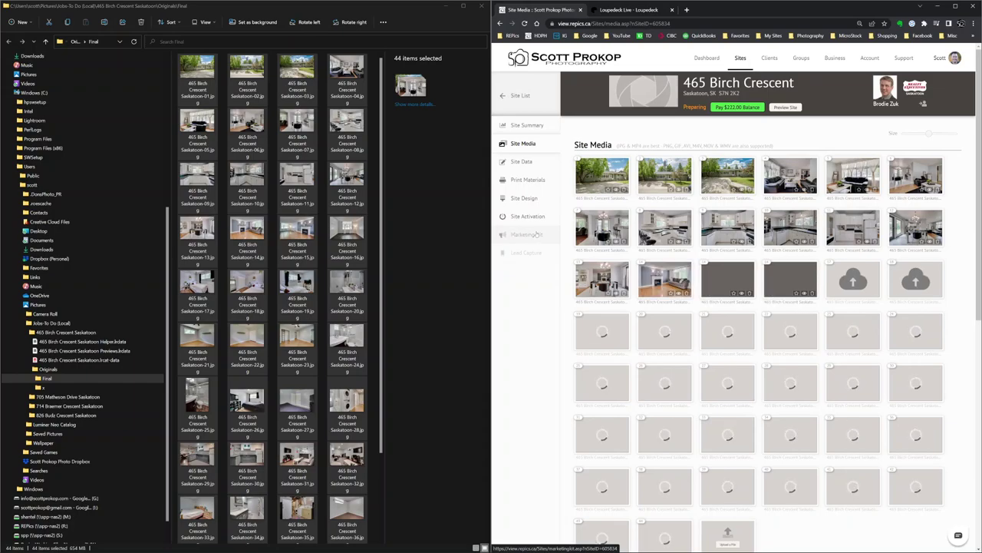
# Star favourite photos in the first three rows as uploads continue
pyautogui.click(610, 188)
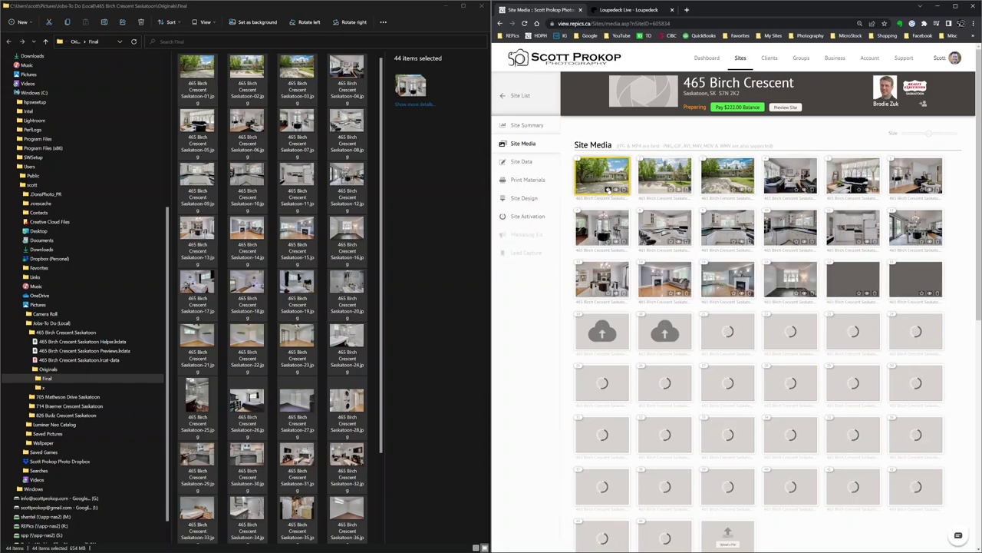
pyautogui.click(795, 190)
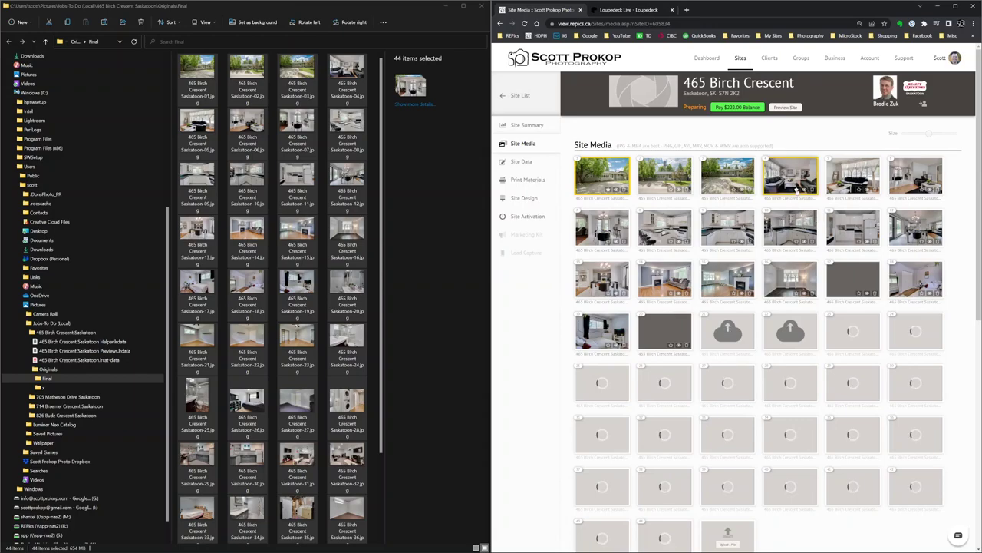
pyautogui.click(609, 242)
pyautogui.click(670, 242)
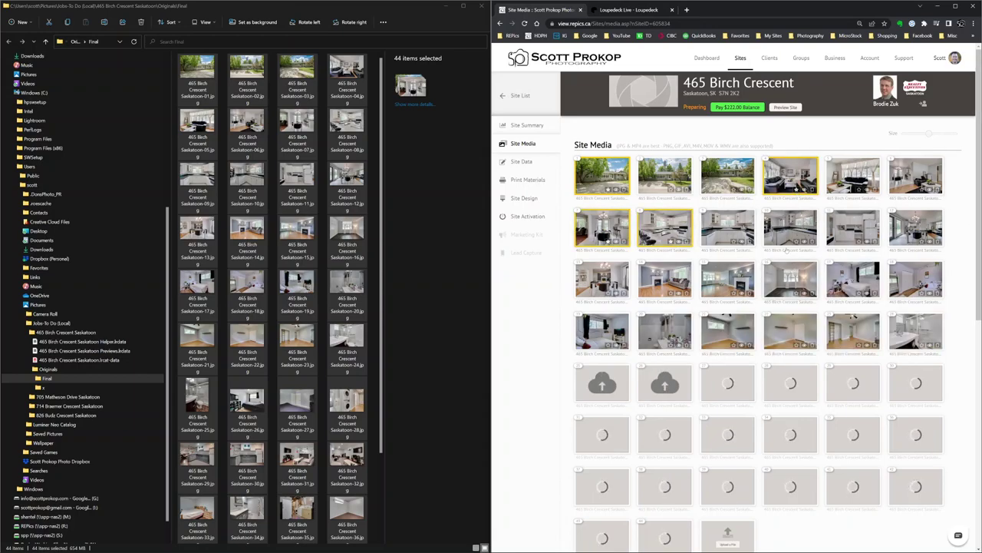
pyautogui.click(734, 242)
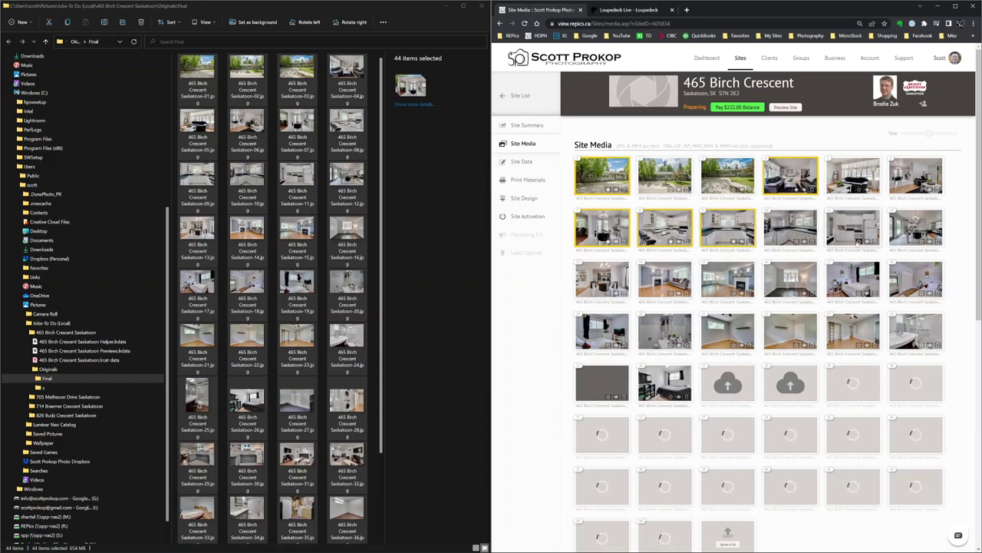
pyautogui.click(859, 242)
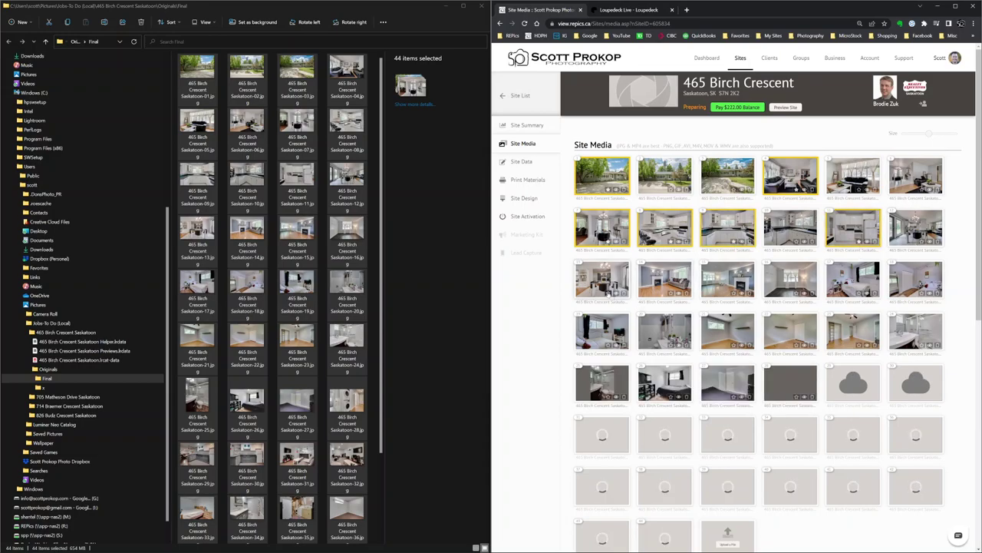
pyautogui.click(609, 284)
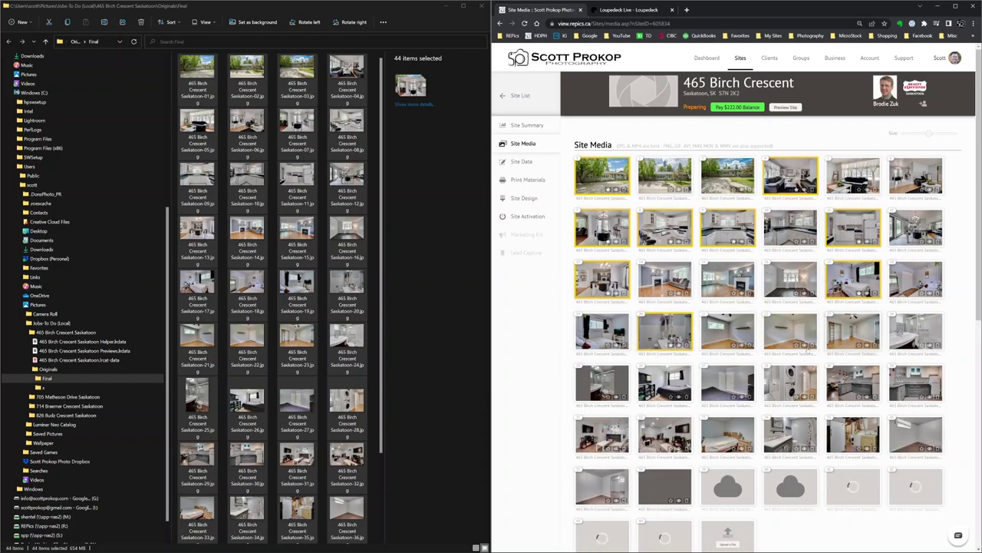
# Star favourite photos in rows four through six
pyautogui.click(858, 346)
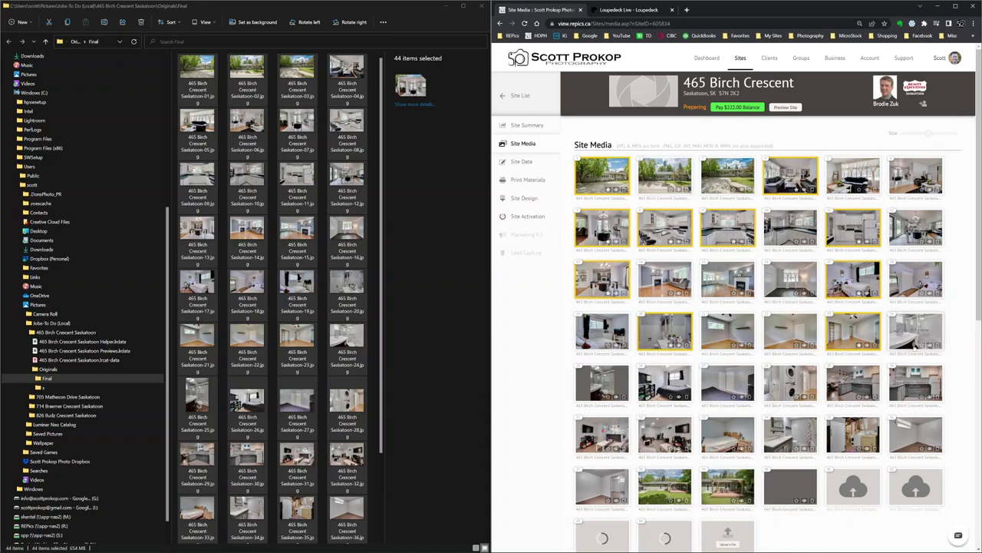
pyautogui.click(923, 346)
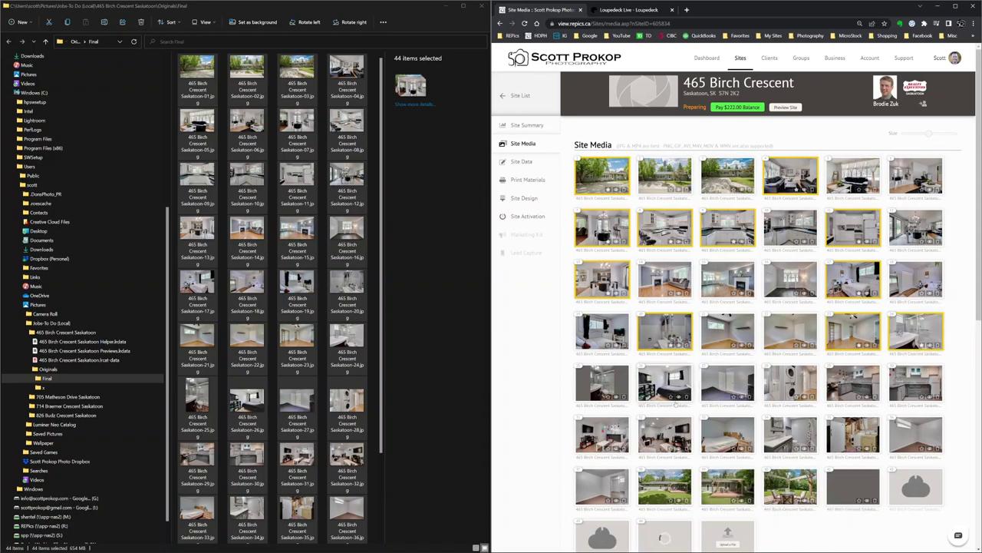
pyautogui.click(672, 398)
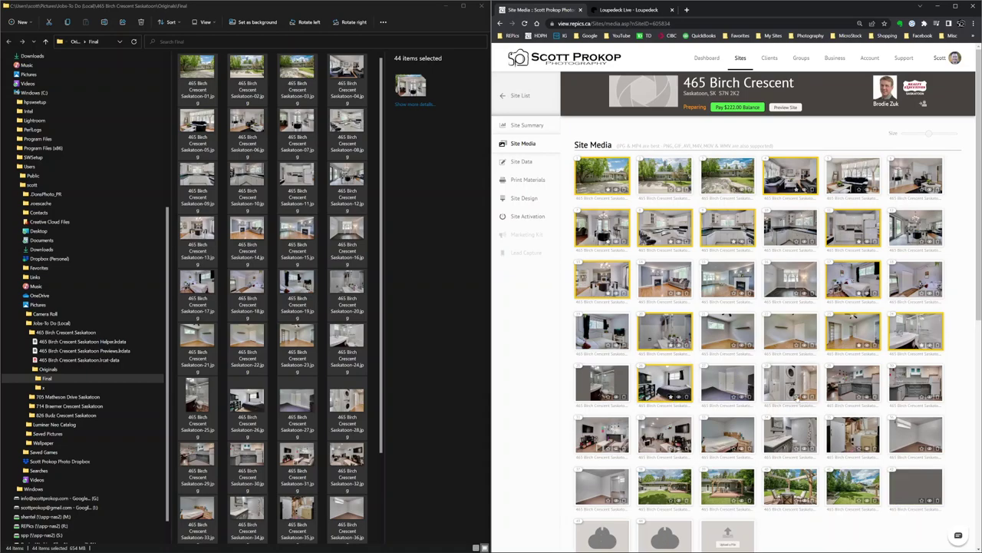
pyautogui.click(797, 396)
pyautogui.click(861, 398)
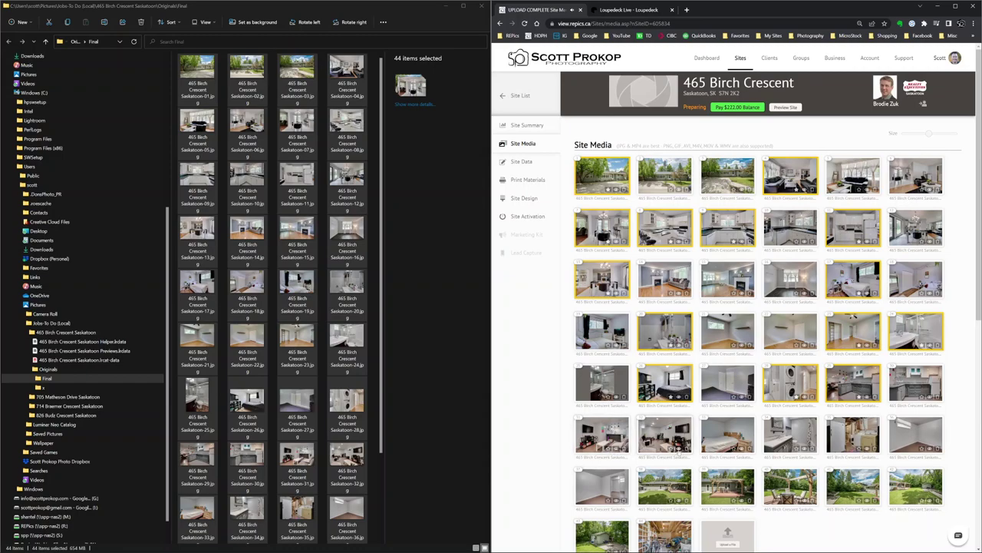
pyautogui.click(670, 448)
# Scroll down and star the chosen garden photos in the last rows
pyautogui.scroll(-1, 721, 422)
pyautogui.scroll(-1, 721, 420)
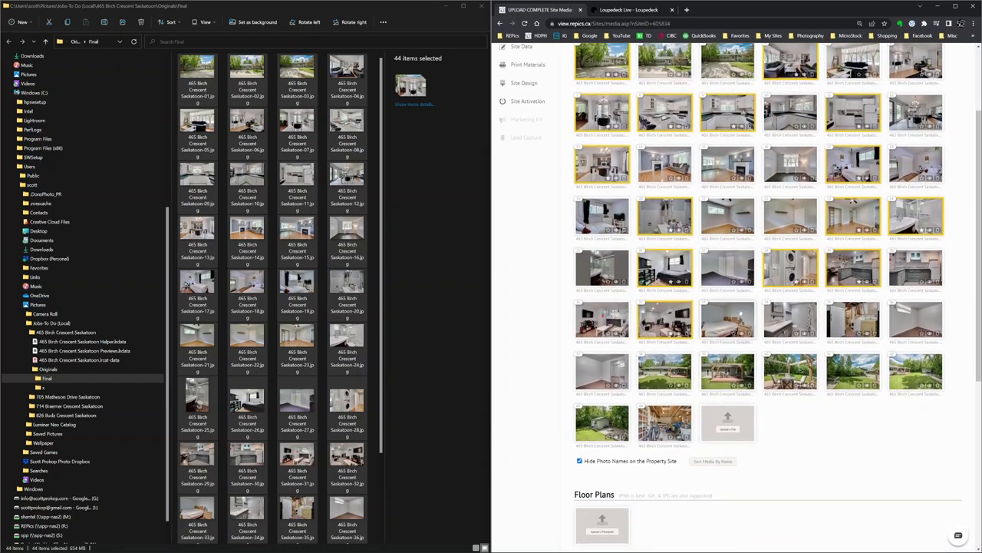
pyautogui.click(735, 336)
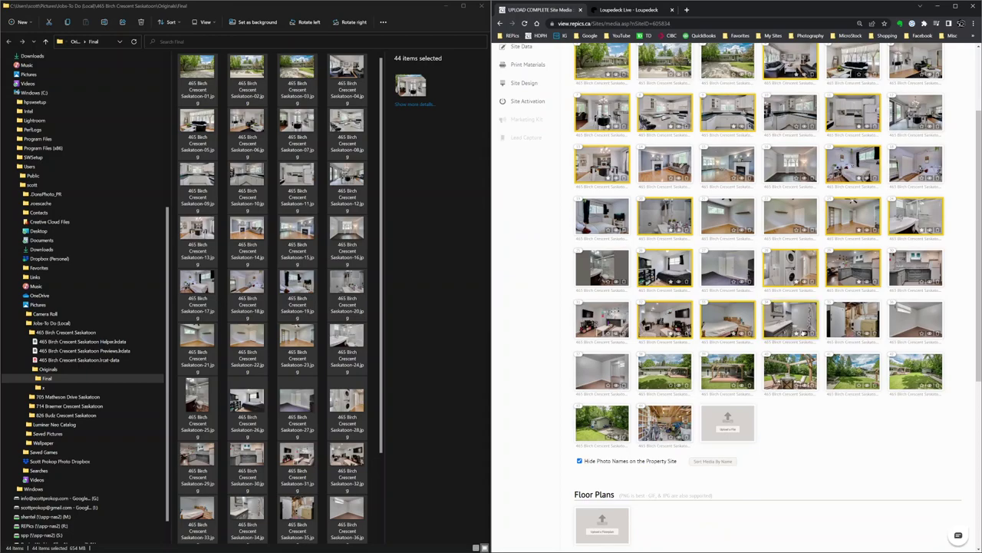
pyautogui.click(671, 383)
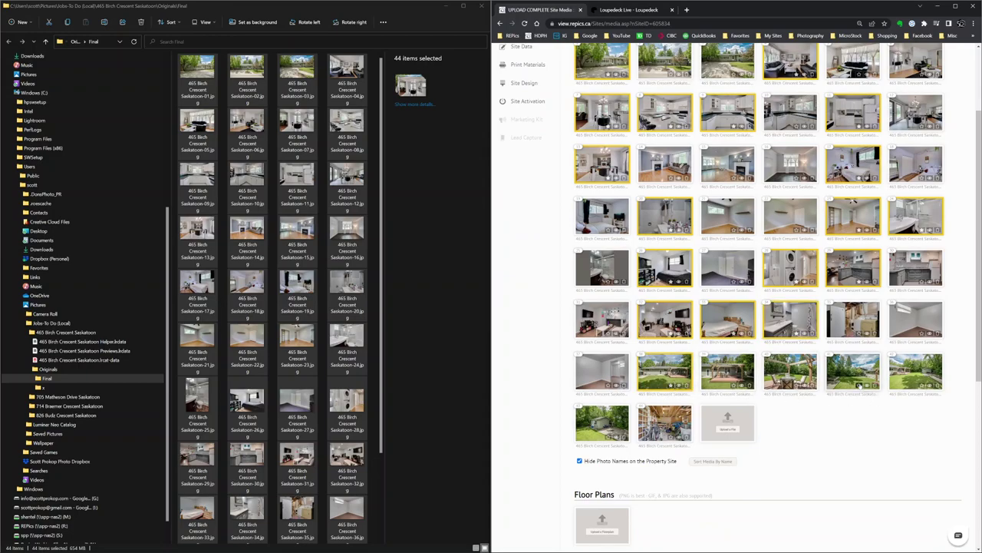
pyautogui.click(921, 387)
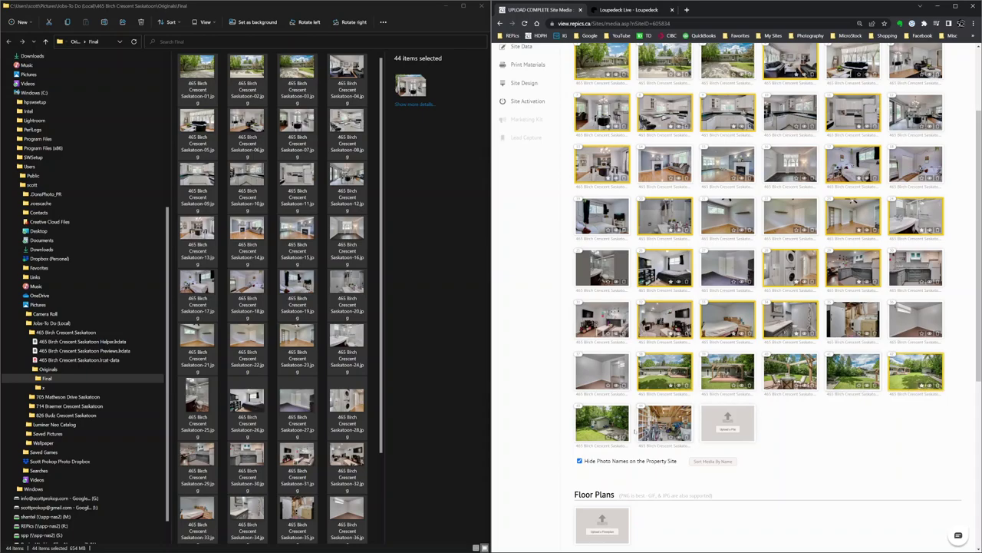
pyautogui.click(608, 436)
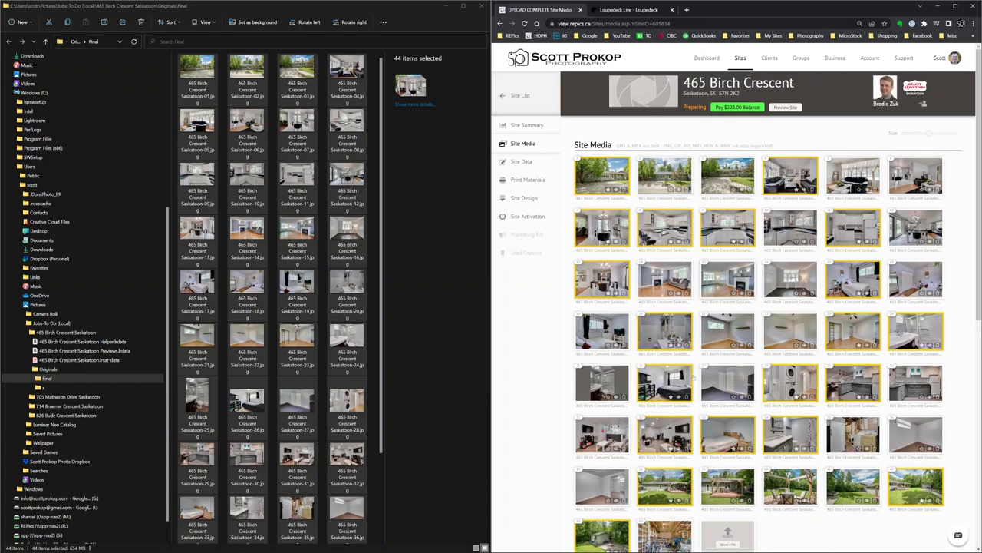
# Mark the Photos task done on Site Summary, then buy delivery from the Activation Page
pyautogui.click(547, 128)
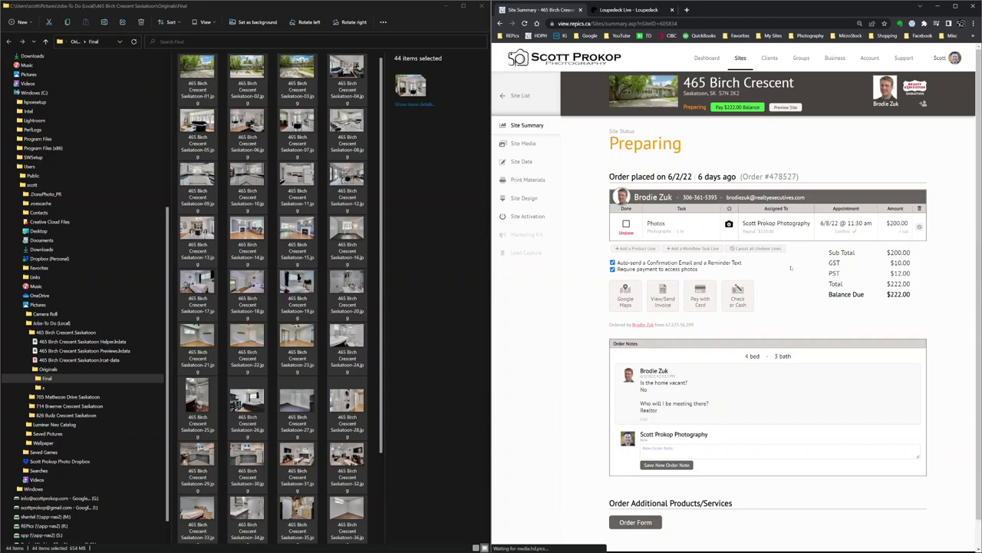
pyautogui.moveTo(684, 223)
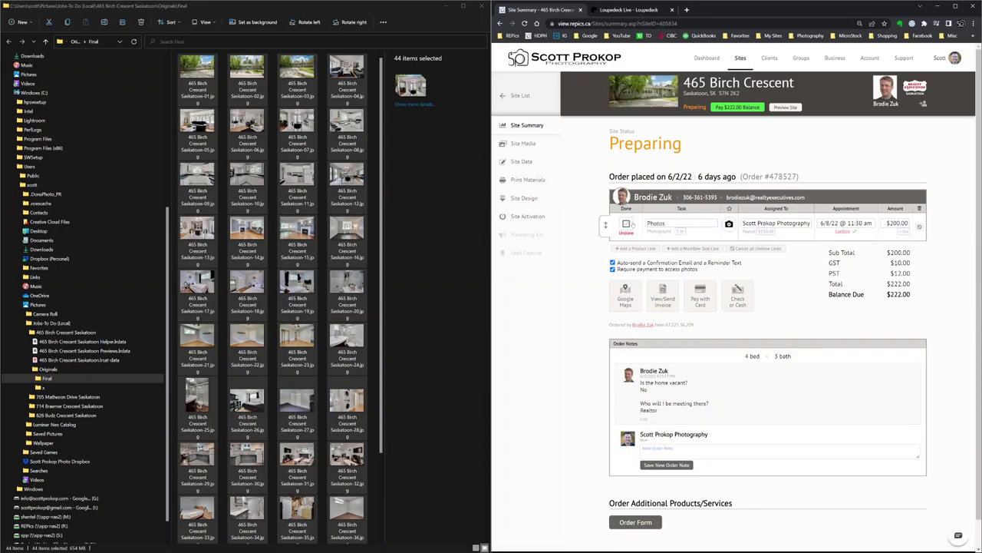
pyautogui.click(626, 224)
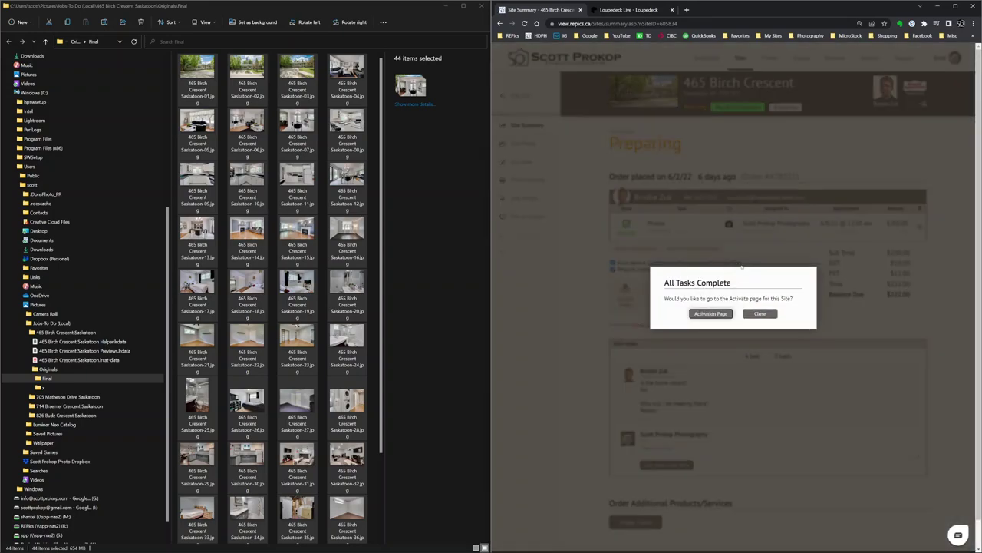
pyautogui.click(720, 315)
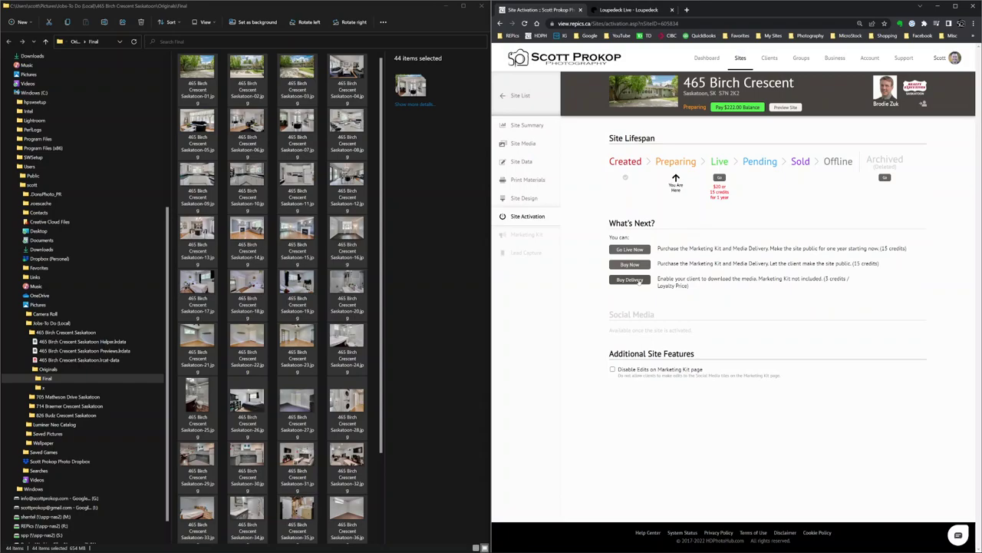
pyautogui.click(630, 279)
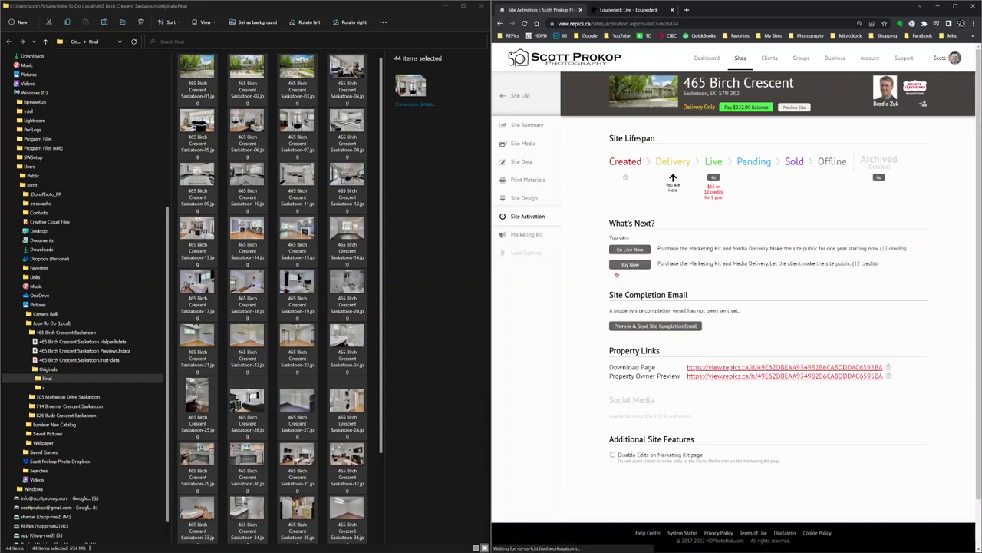
# Preview the site completion email and send it to the realtor with a text message
pyautogui.click(662, 326)
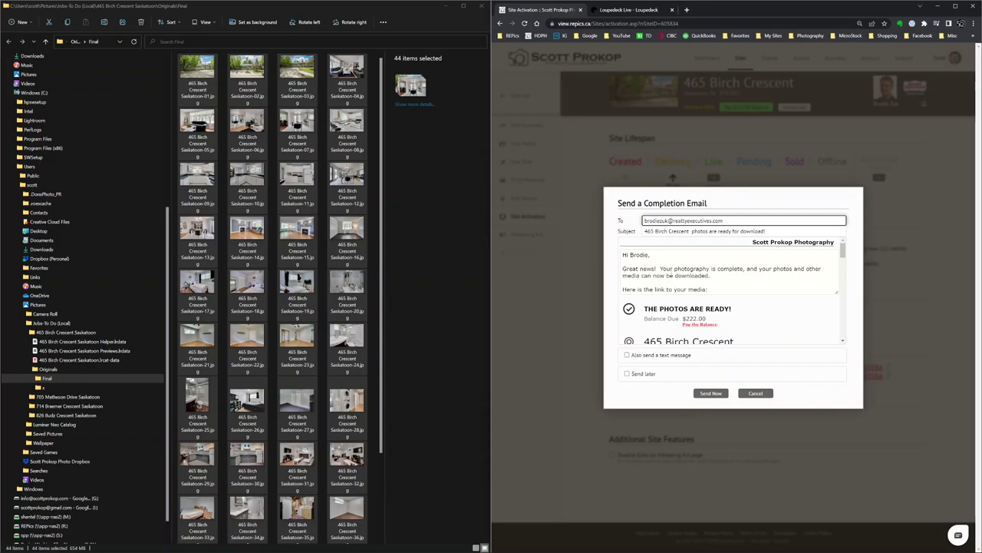
pyautogui.scroll(-2, 736, 287)
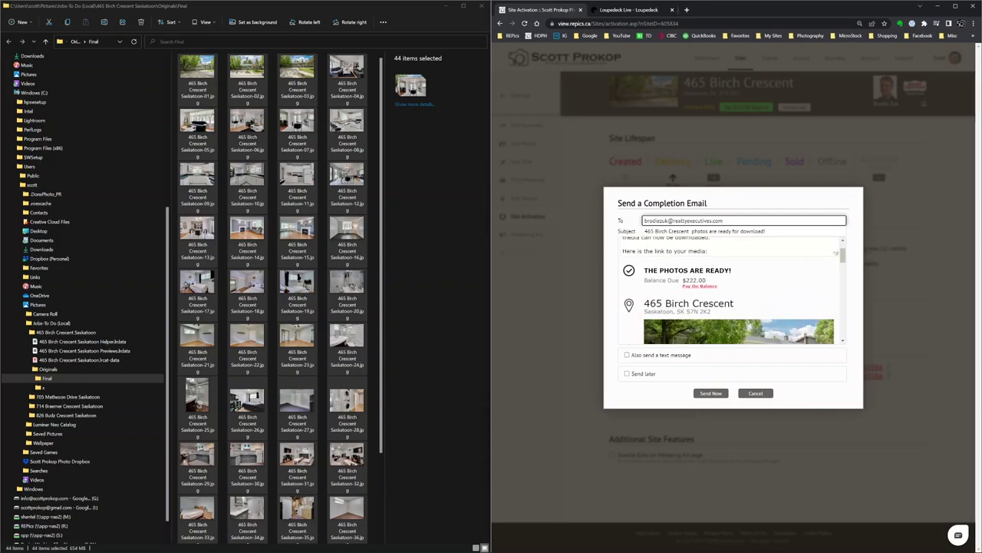
pyautogui.moveTo(843, 254)
pyautogui.mouseDown()
pyautogui.moveTo(848, 327)
pyautogui.moveTo(845, 244)
pyautogui.mouseUp()
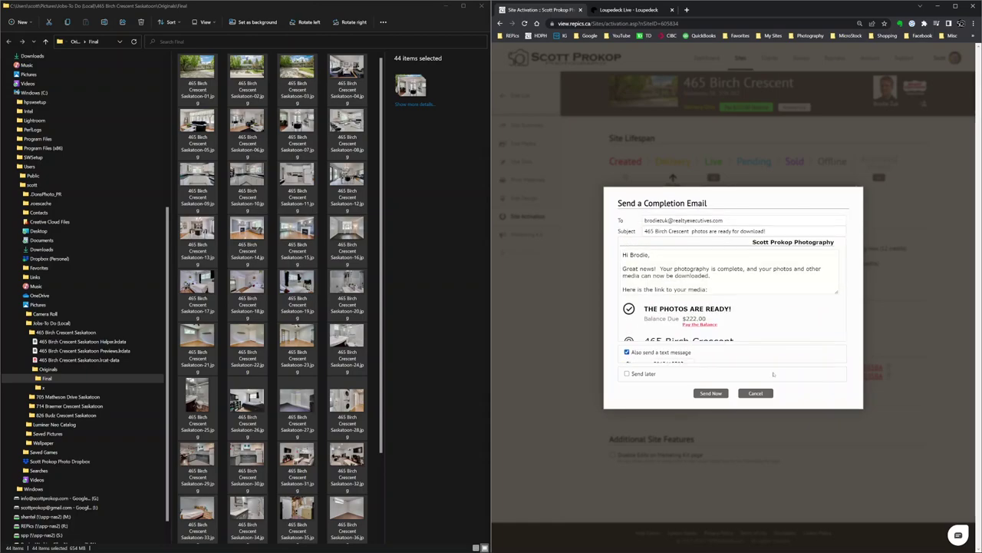
pyautogui.click(657, 355)
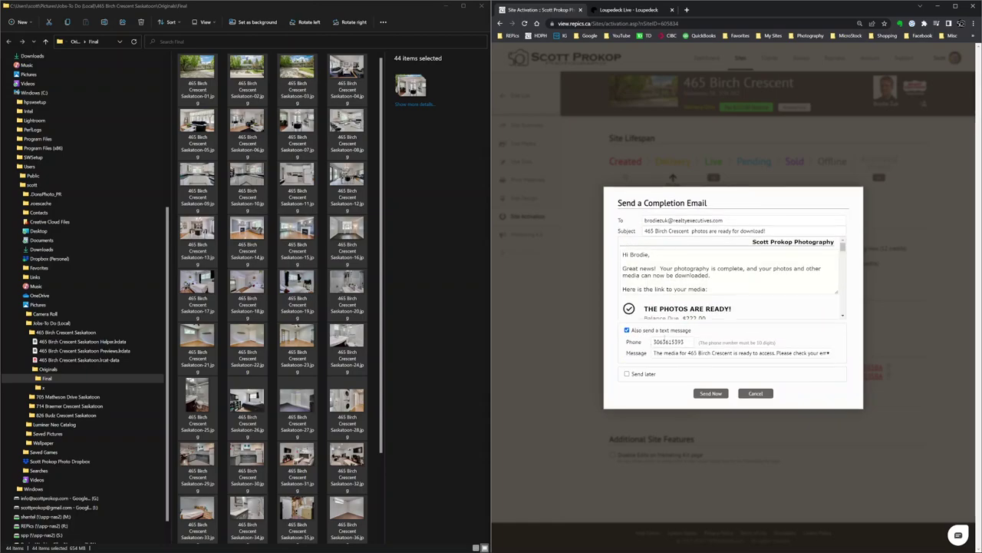
pyautogui.click(709, 393)
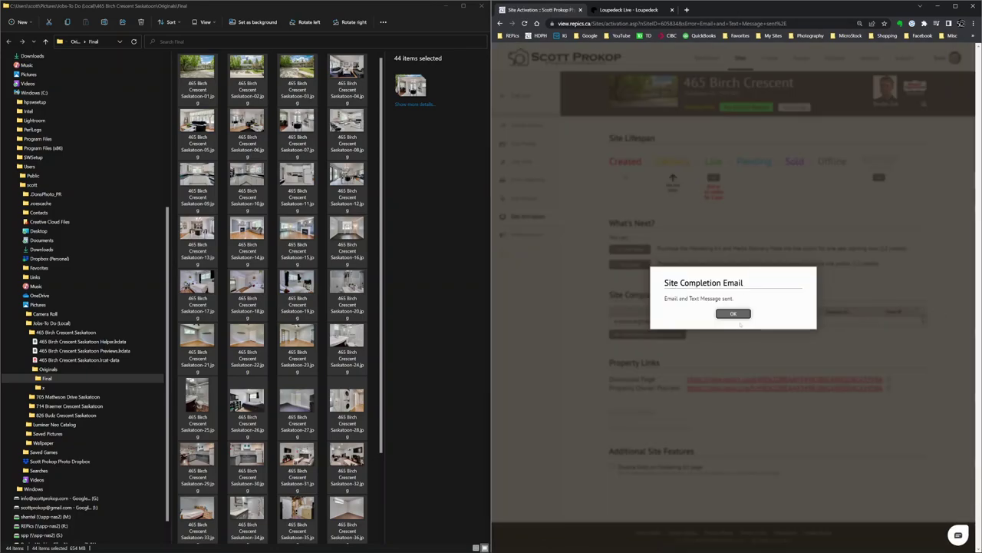
# Close the Email and Text Message sent confirmation
pyautogui.press('Return')
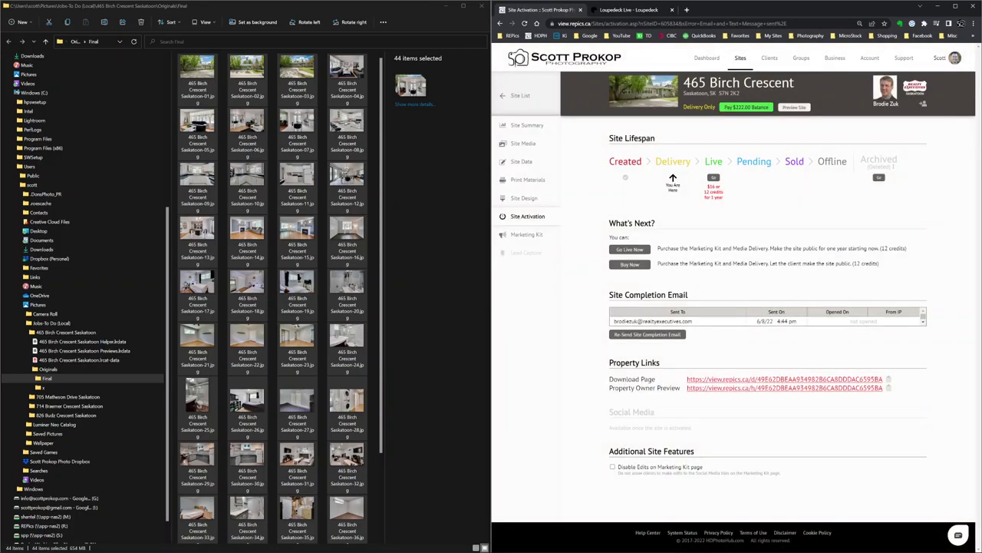